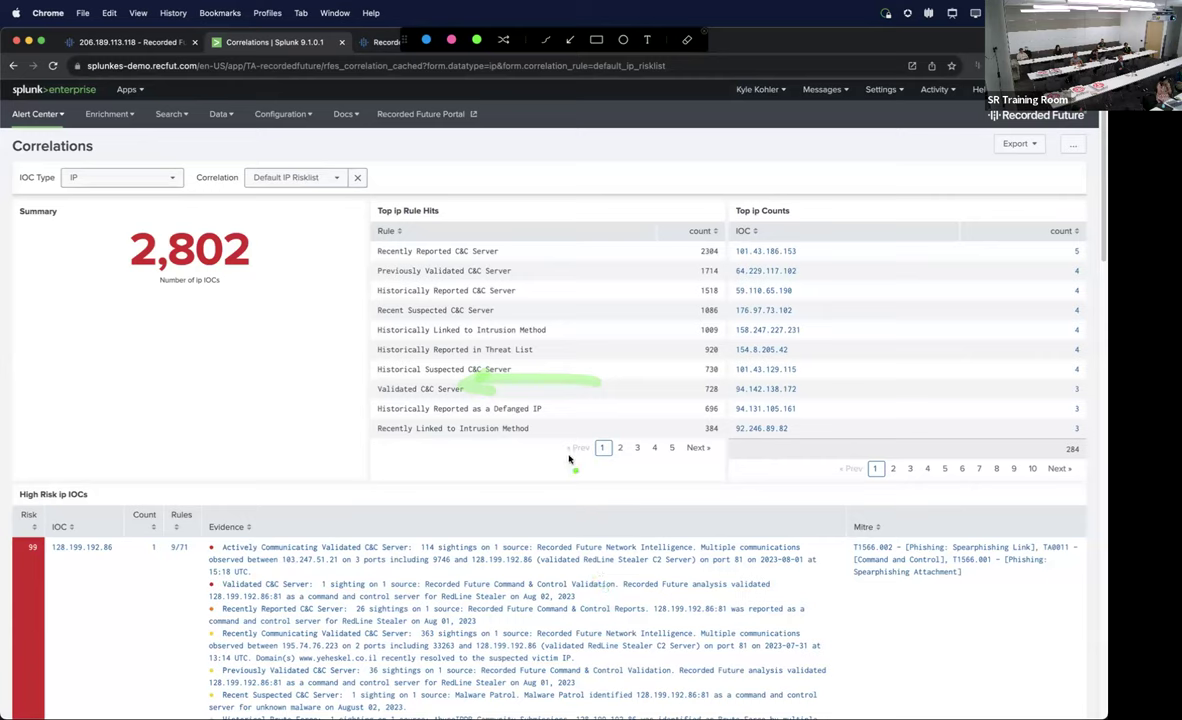
Open the correlations configuration of the Recorded Future app and start a new correlation
key("Escape")
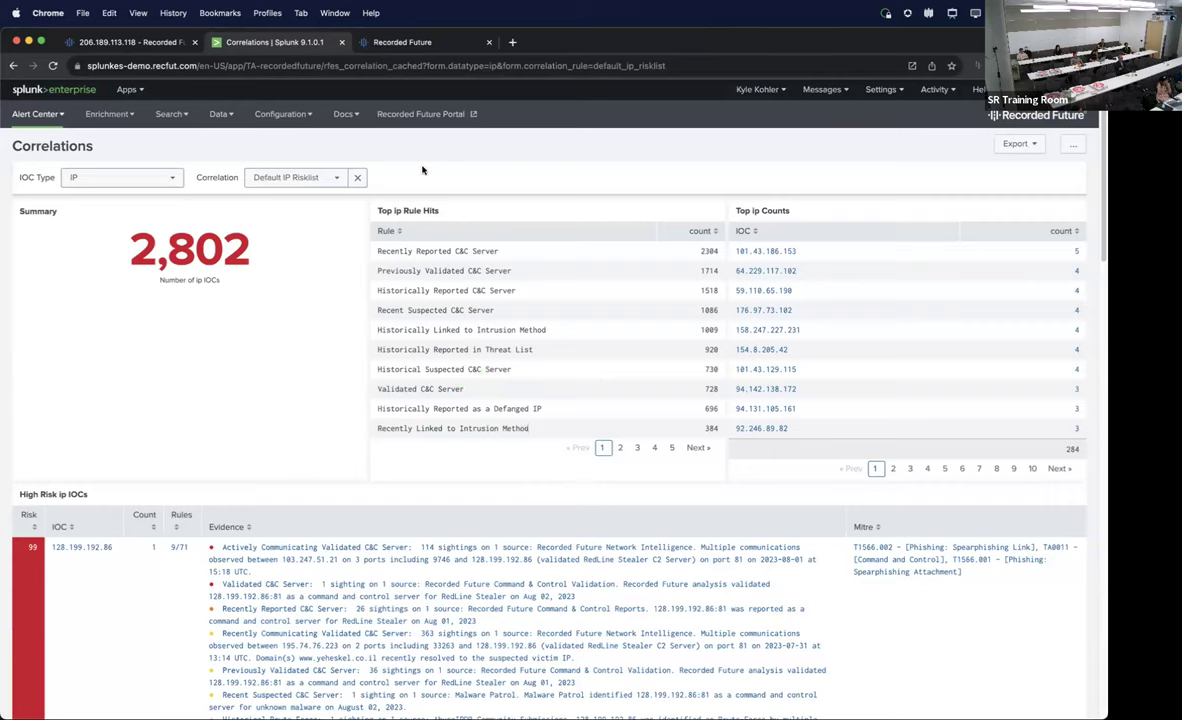
left_click(283, 114)
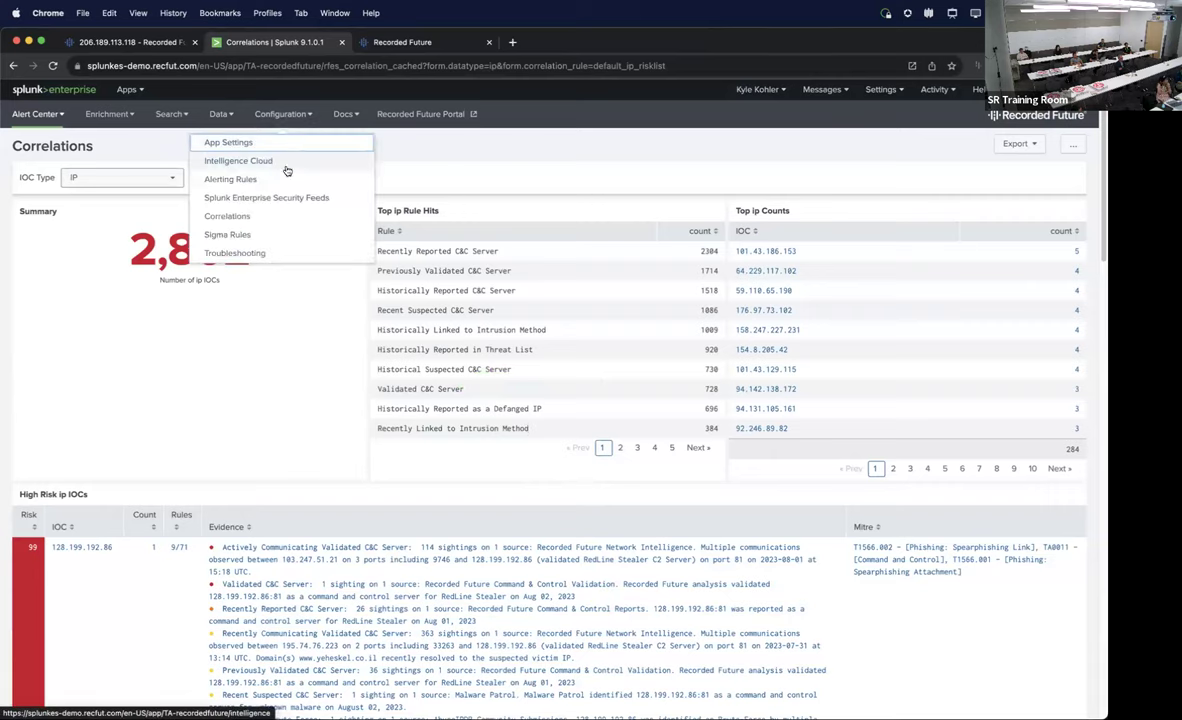
left_click(284, 224)
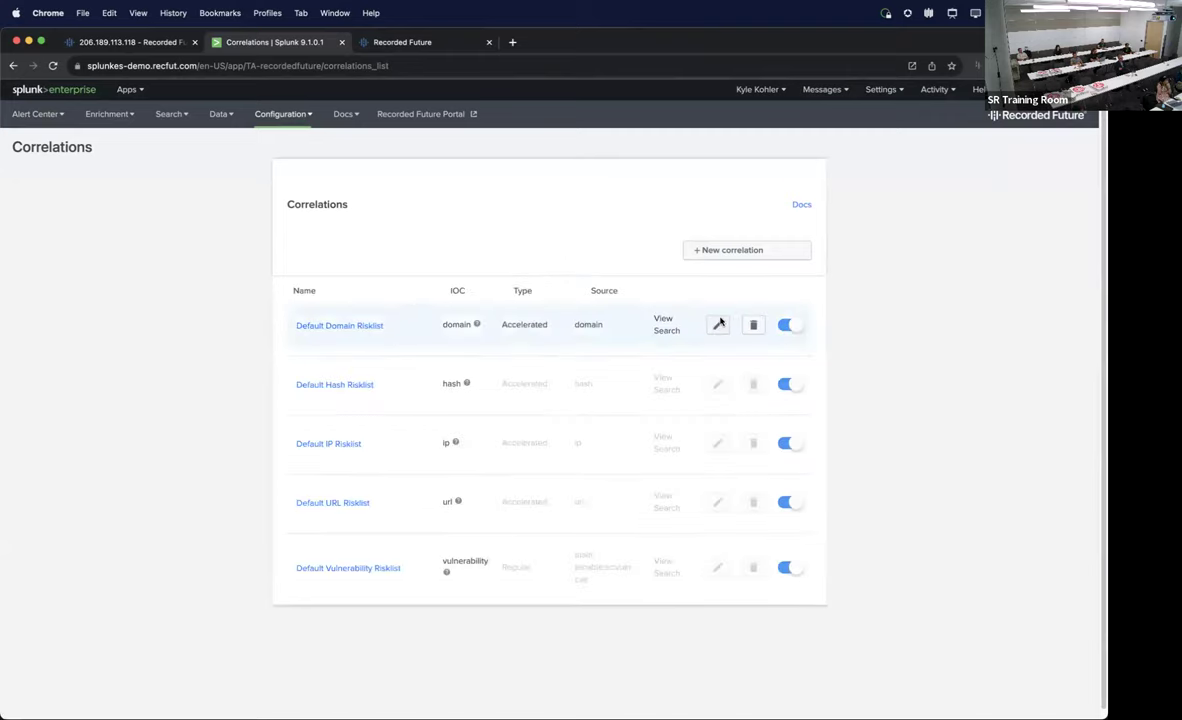
left_click(728, 251)
left_click(727, 271)
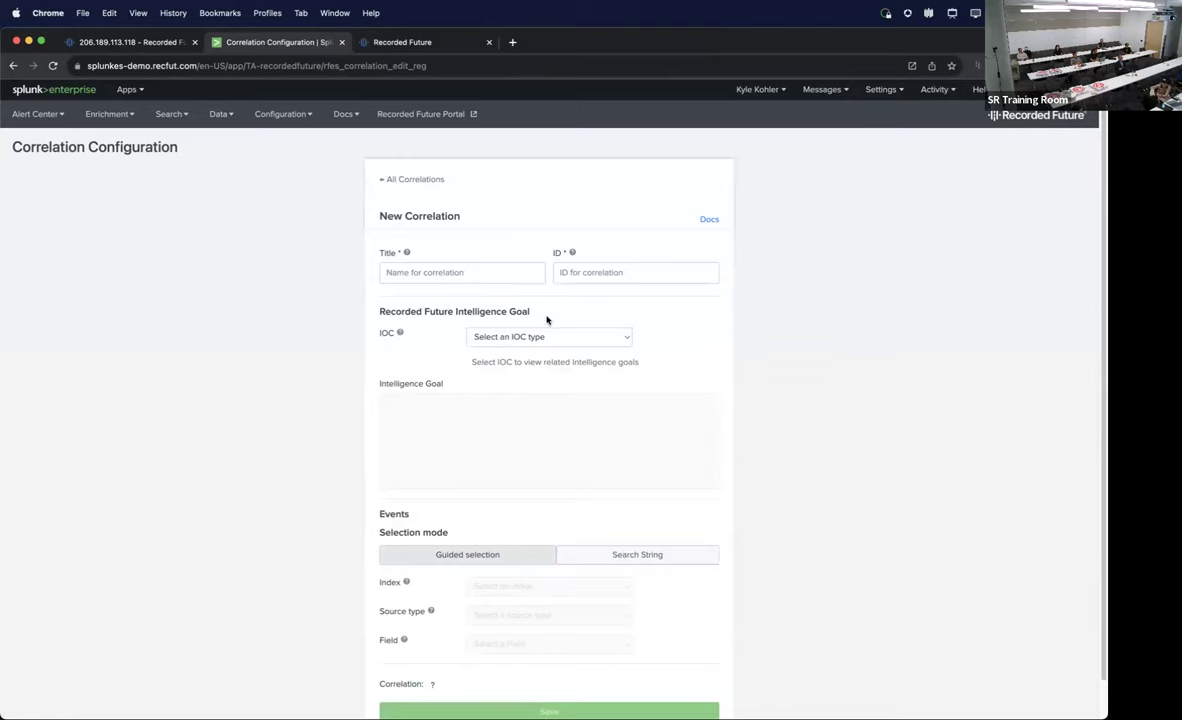
Set the new correlation's IOC type to ip and review the intelligence goals available for it
left_click(587, 337)
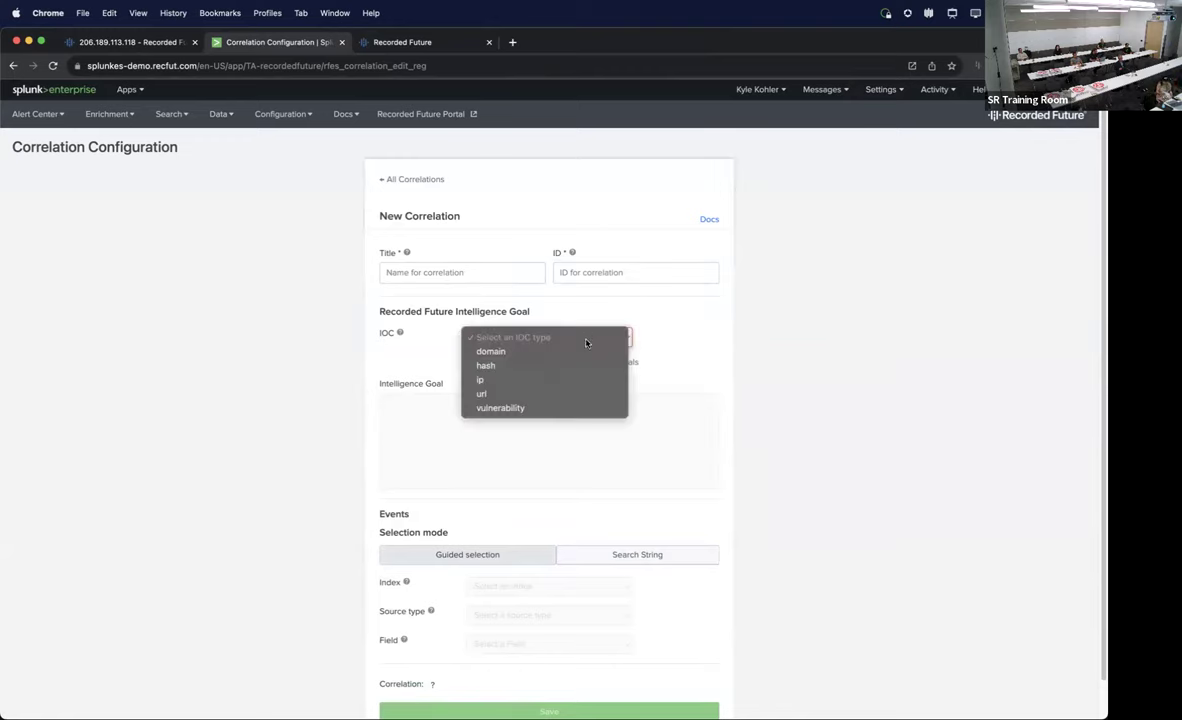
left_click(531, 381)
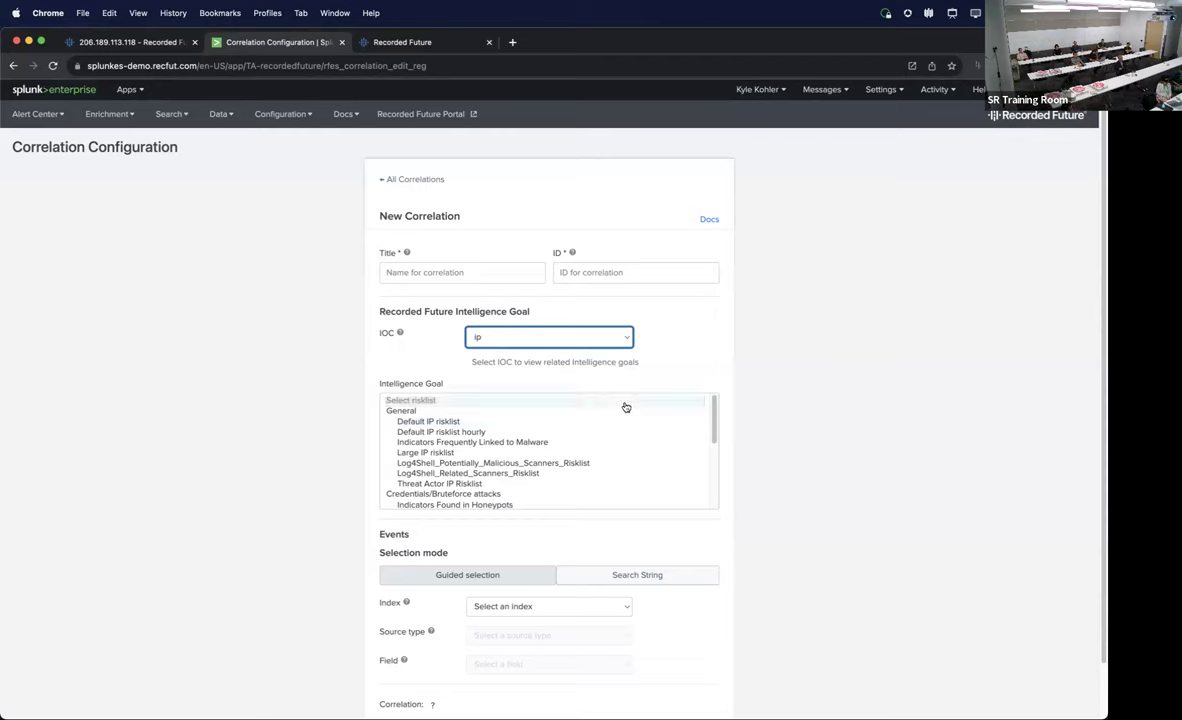
scroll(655, 433, "down", 3)
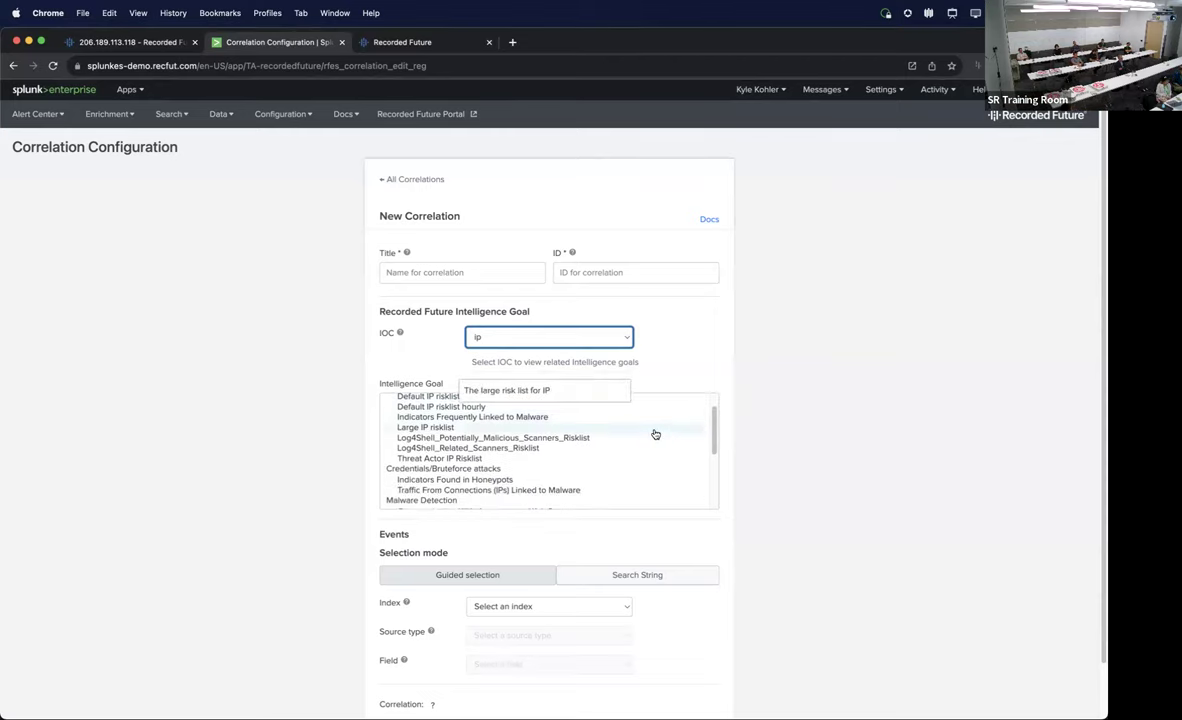
scroll(656, 435, "down", 8)
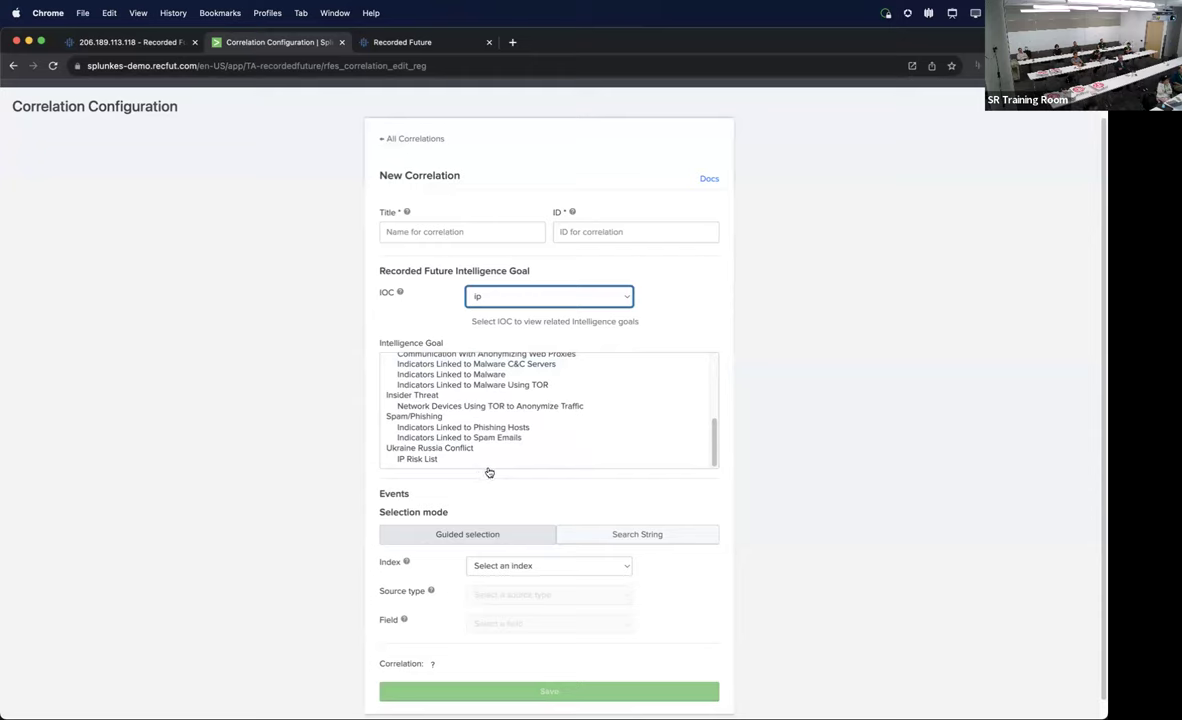
mouse_move(547, 431)
scroll(672, 442, "up", 2)
scroll(700, 414, "up", 3)
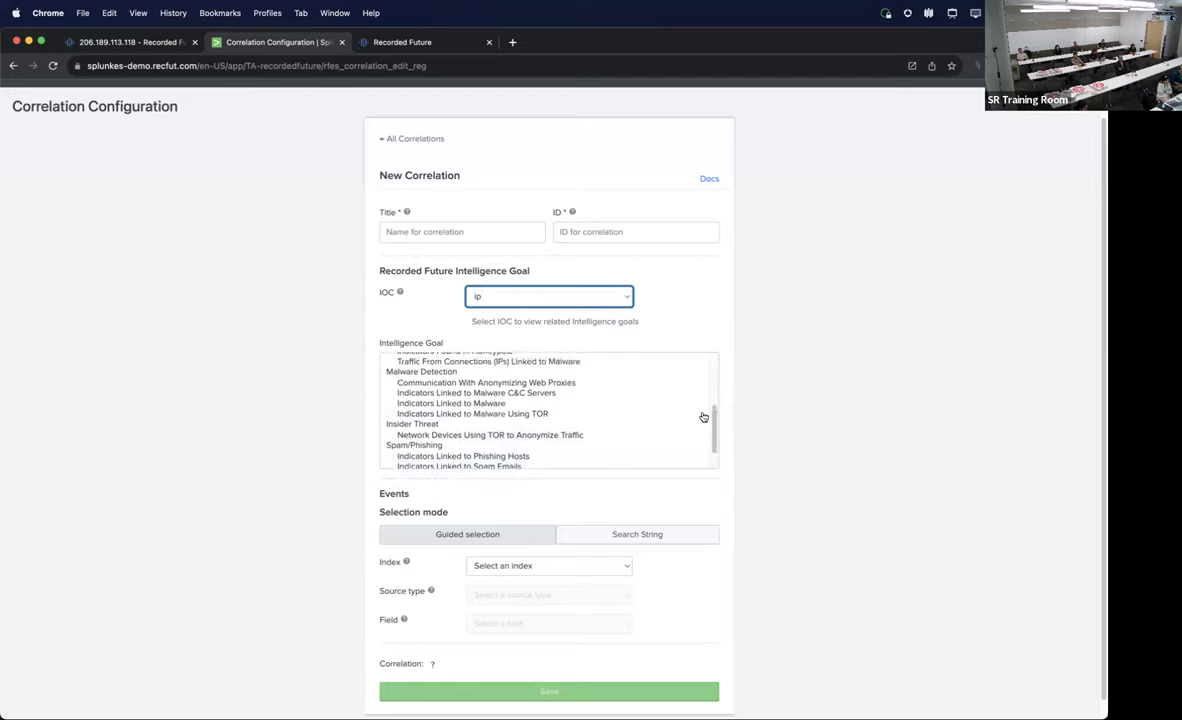
scroll(720, 410, "up", 4)
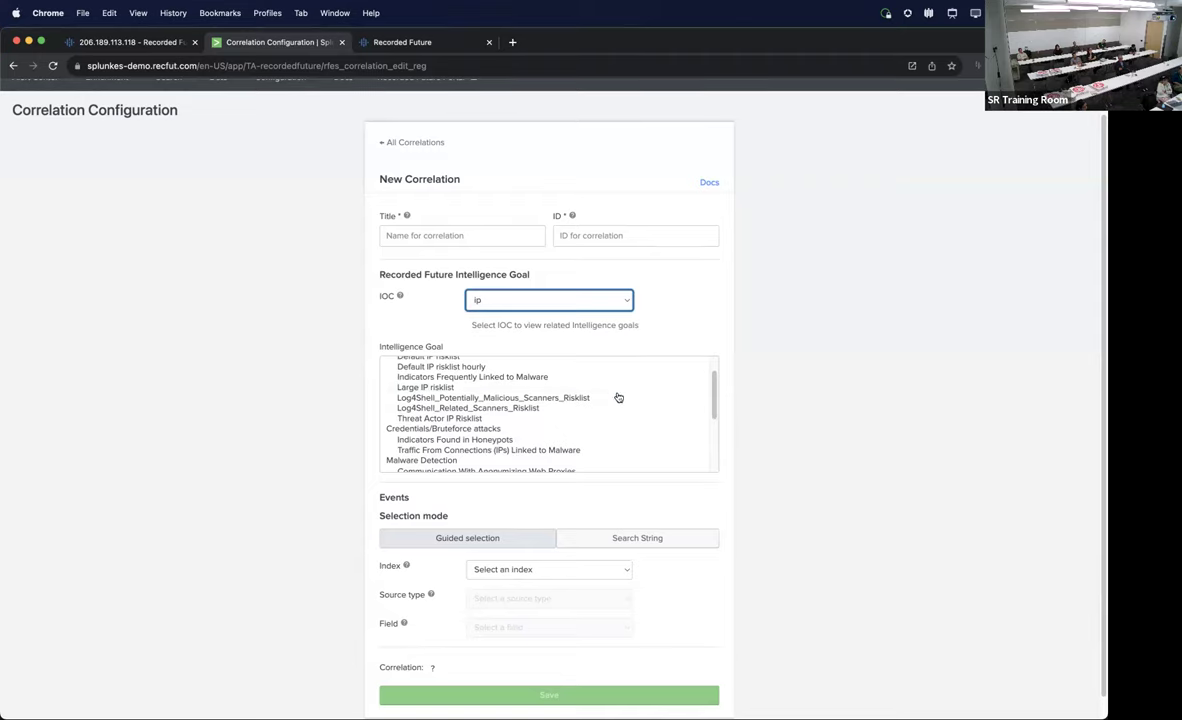
scroll(805, 428, "up", 2)
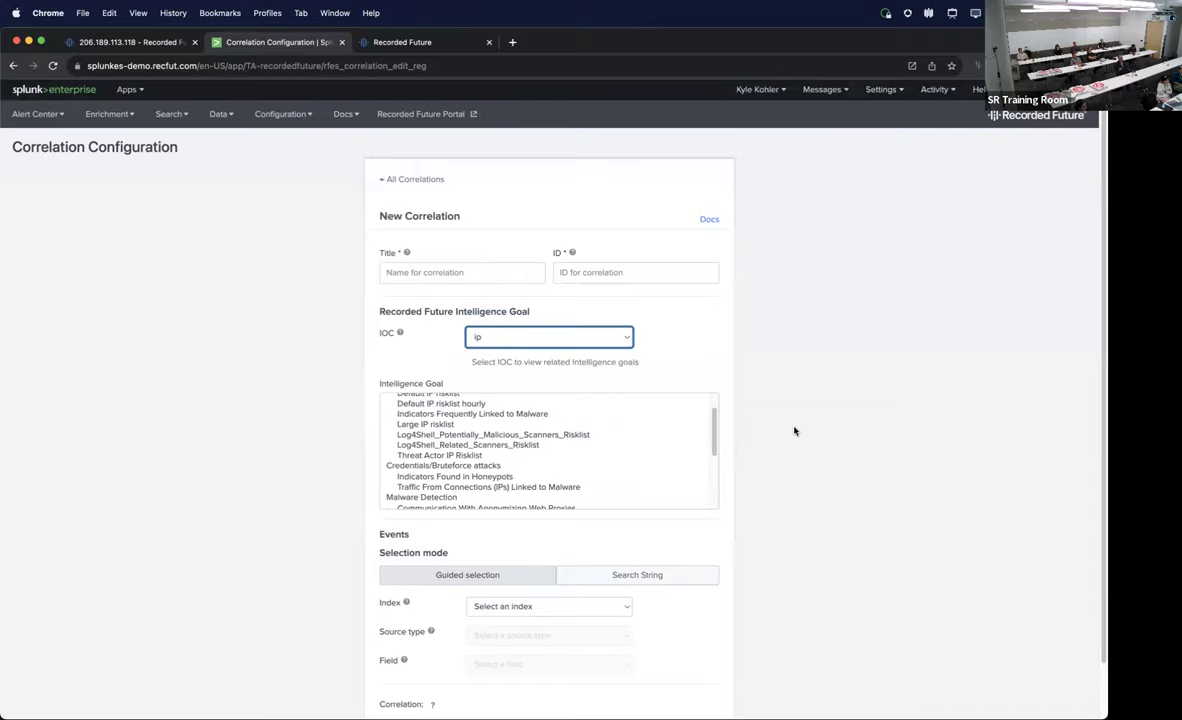
Open the Alert Center, expand the gud.ddns.net domain risklist alert and read its malicious, suspicious and unusual risk rules
left_click(36, 113)
left_click(58, 141)
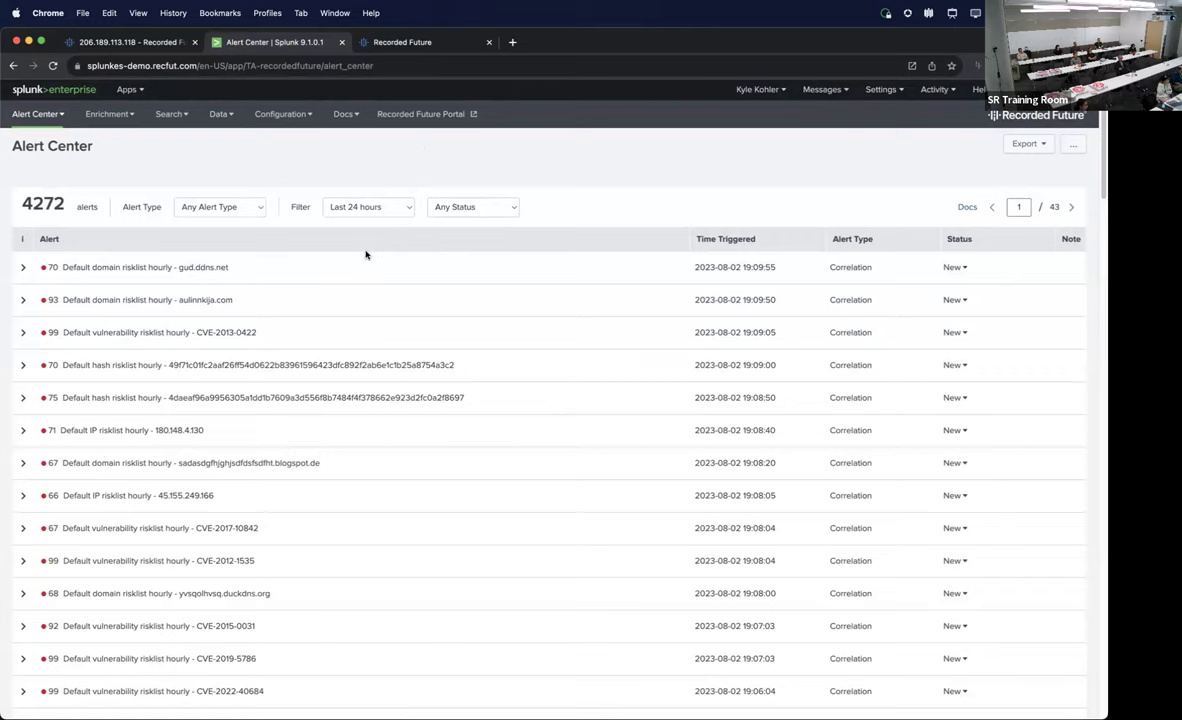
left_click(23, 267)
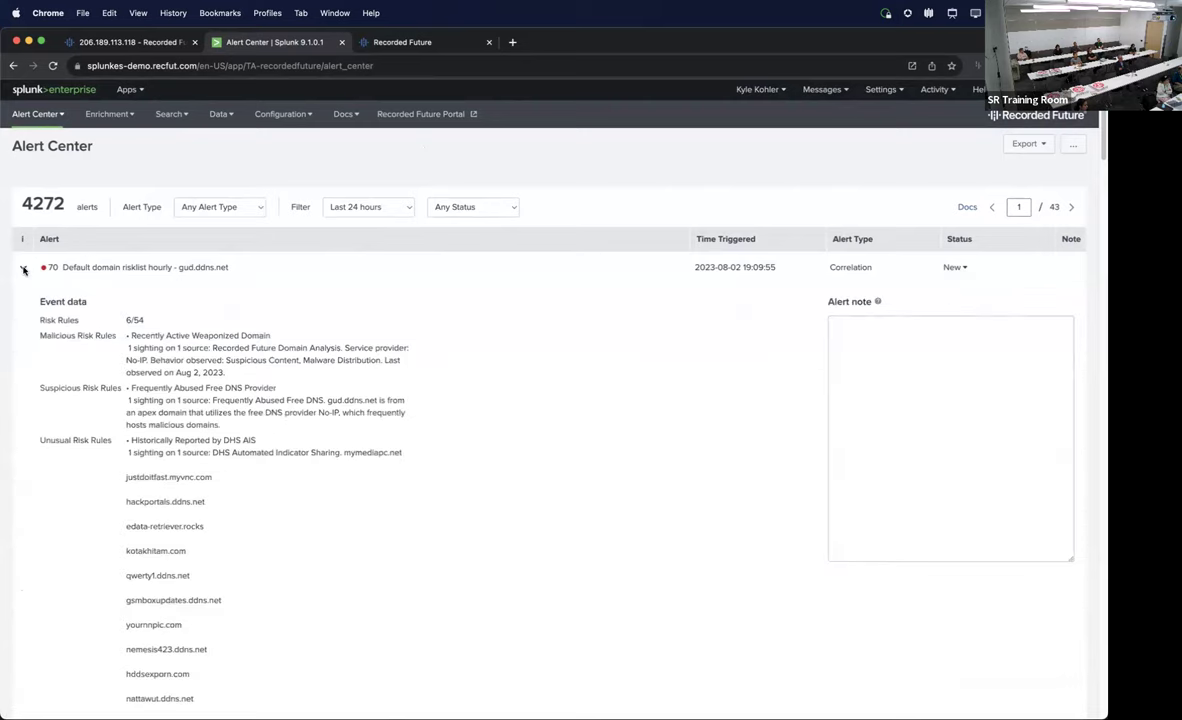
scroll(72, 305, "down", 1)
scroll(78, 320, "down", 1)
scroll(80, 320, "down", 1)
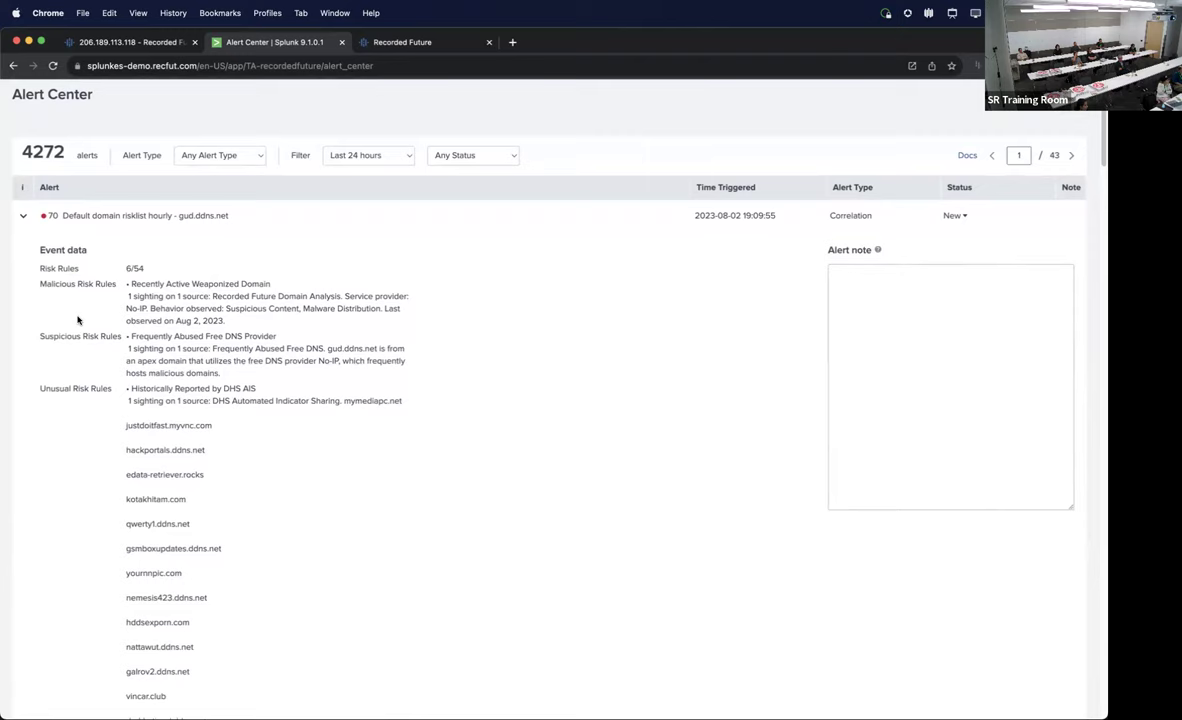
scroll(78, 320, "down", 1)
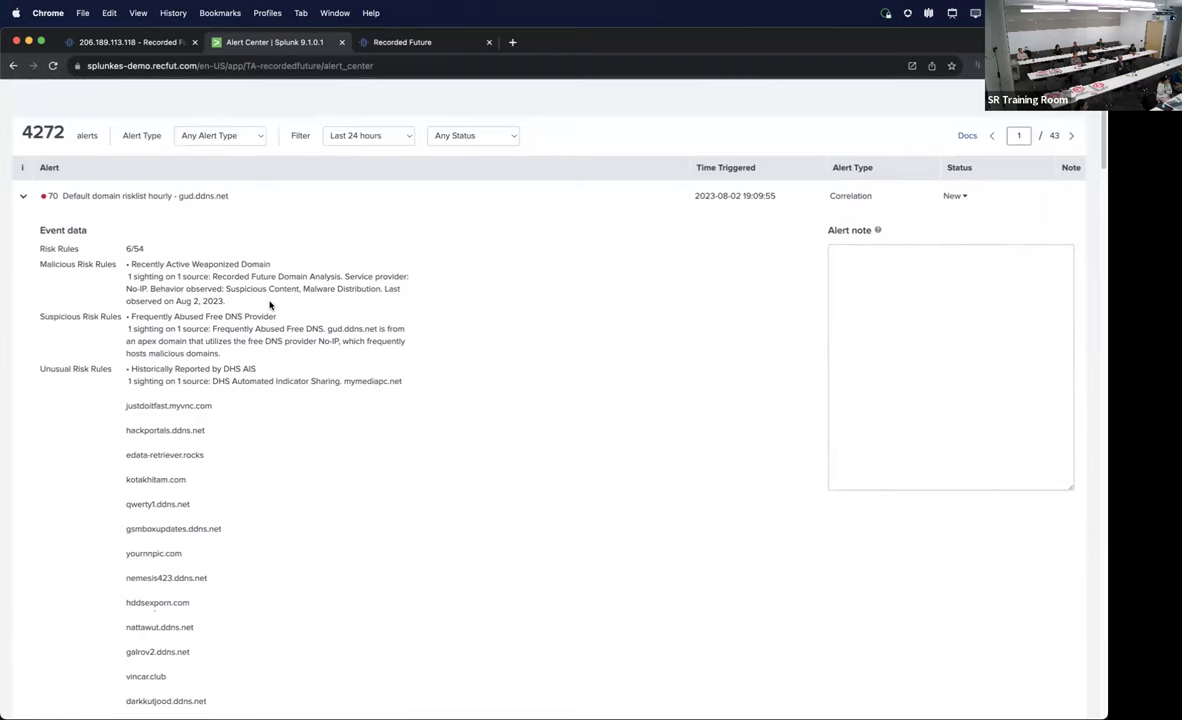
scroll(269, 305, "down", 3)
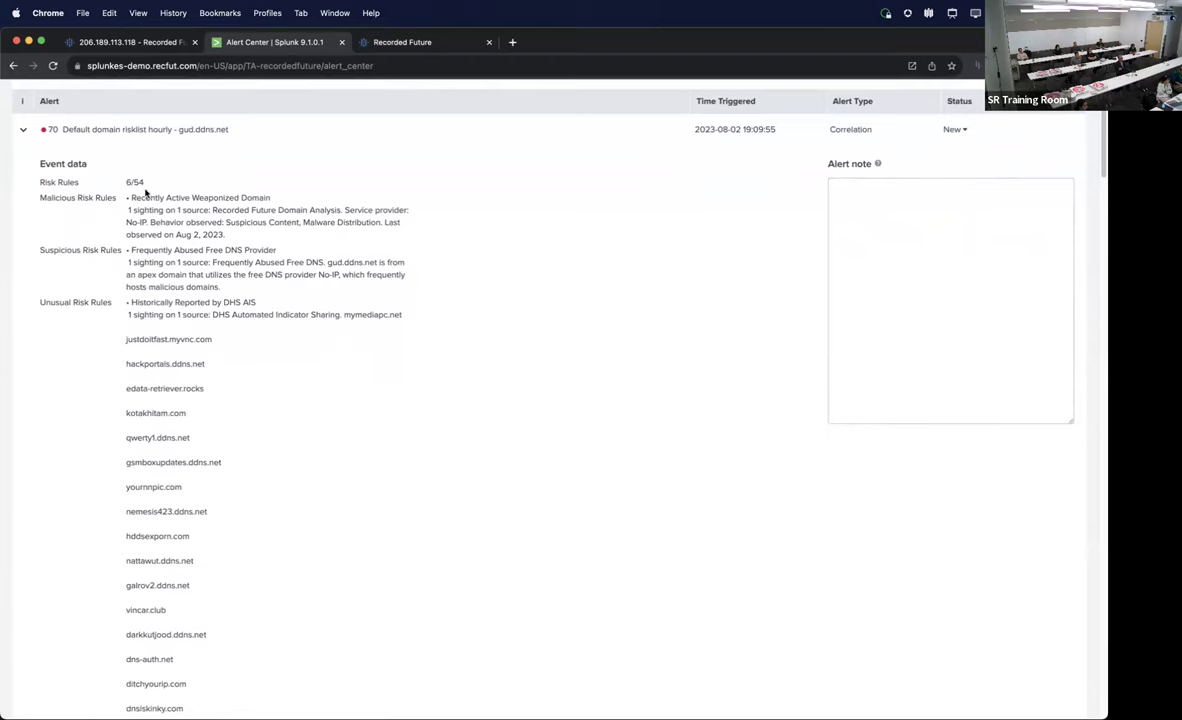
scroll(195, 260, "down", 2)
scroll(221, 358, "down", 1)
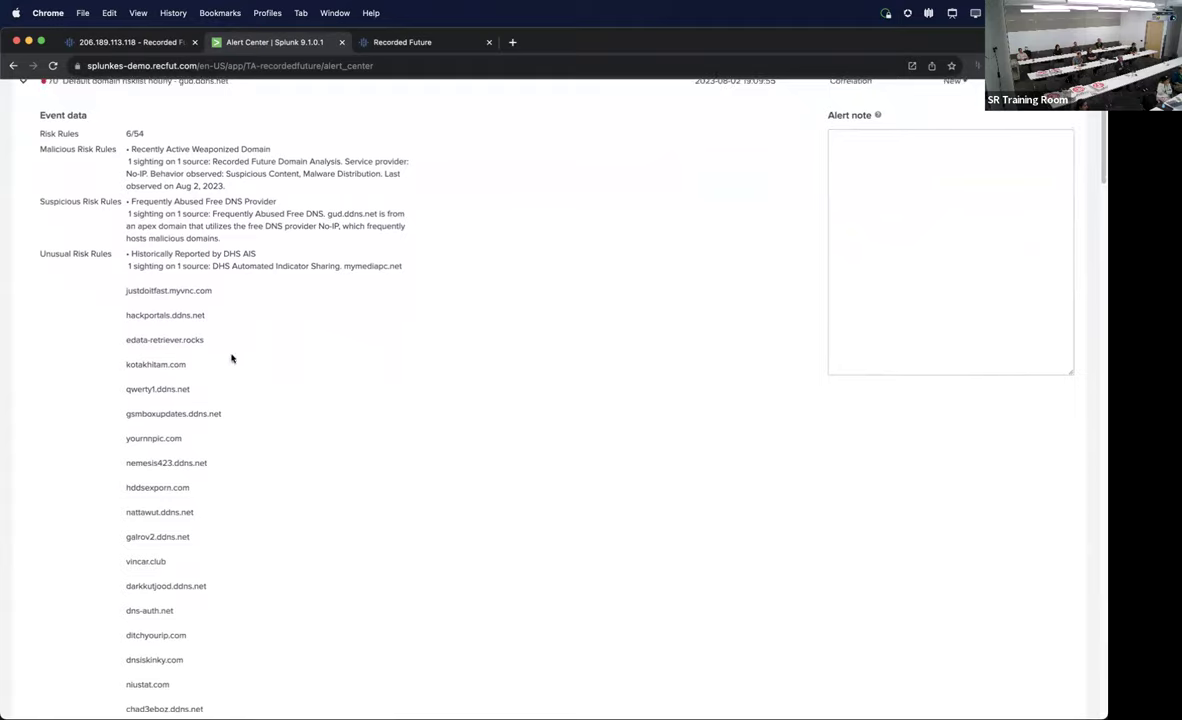
scroll(230, 356, "up", 5)
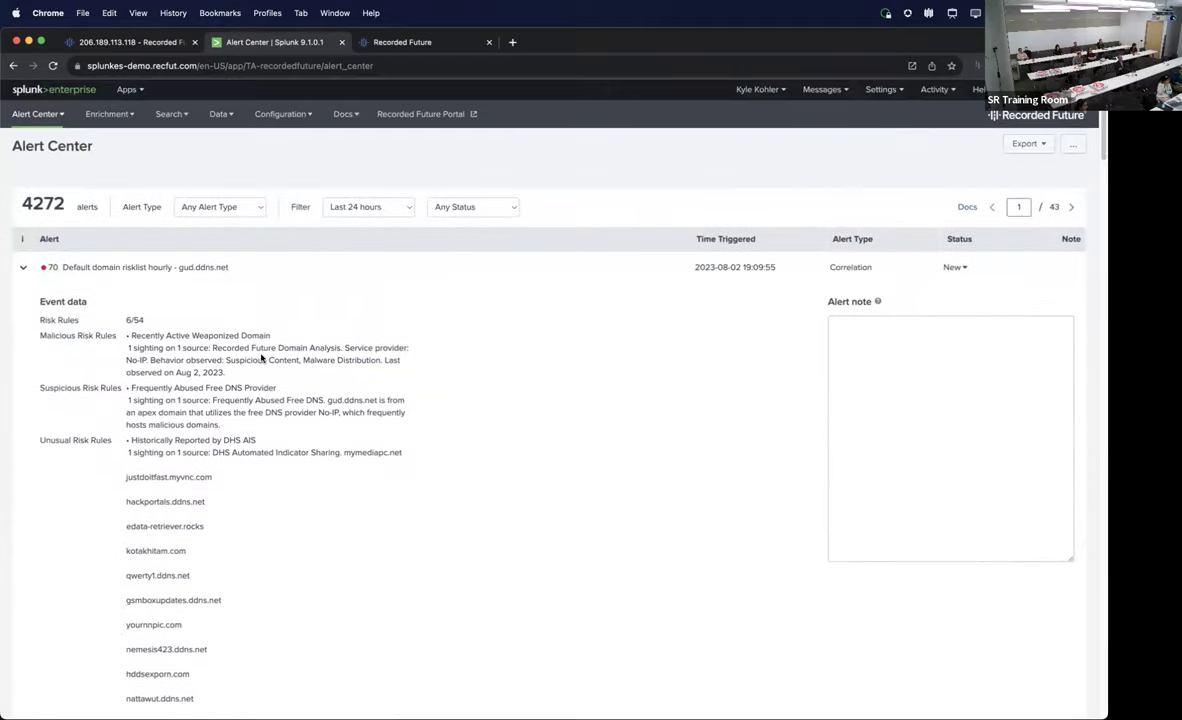
Inspect the status and alert note fields of the gud.ddns.net alert and collapse its details
left_click(953, 268)
left_click(879, 352)
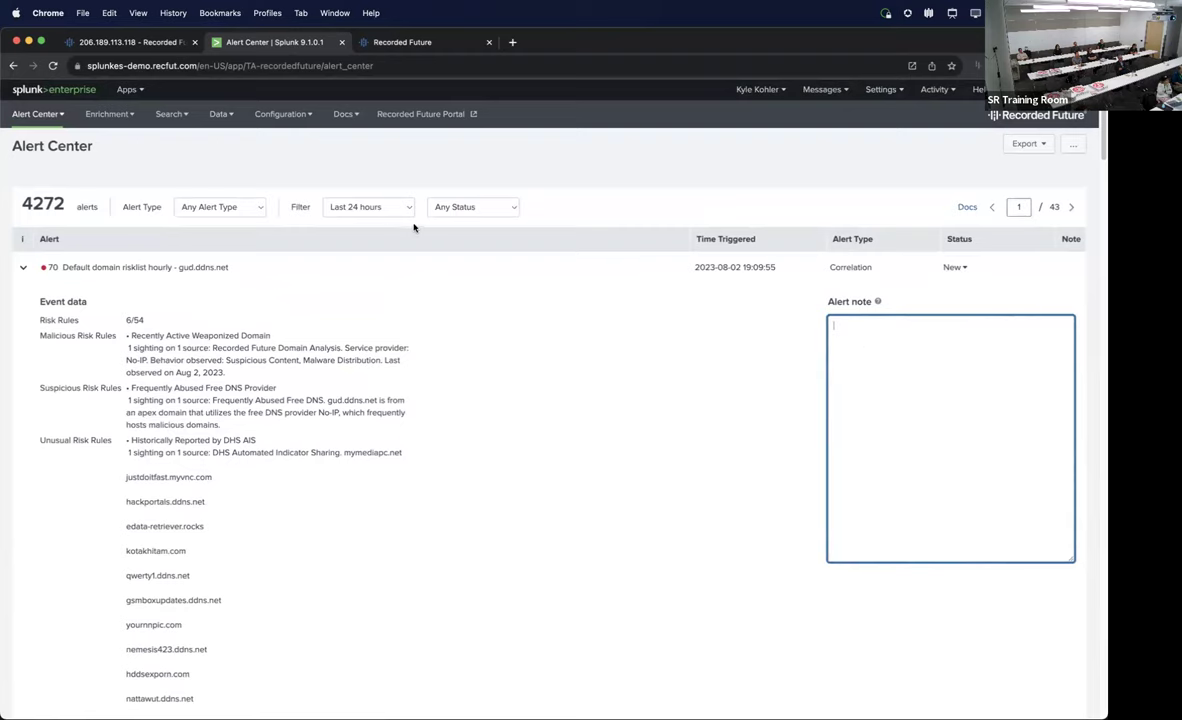
left_click(23, 268)
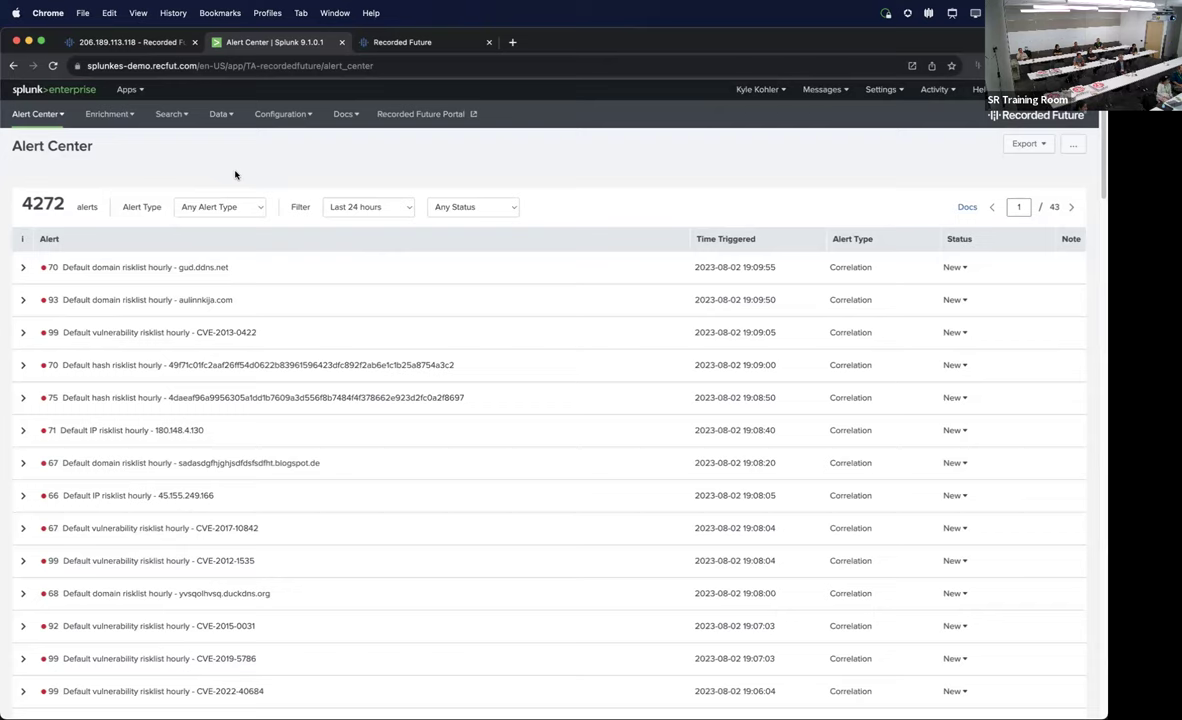
scroll(236, 175, "down", 1)
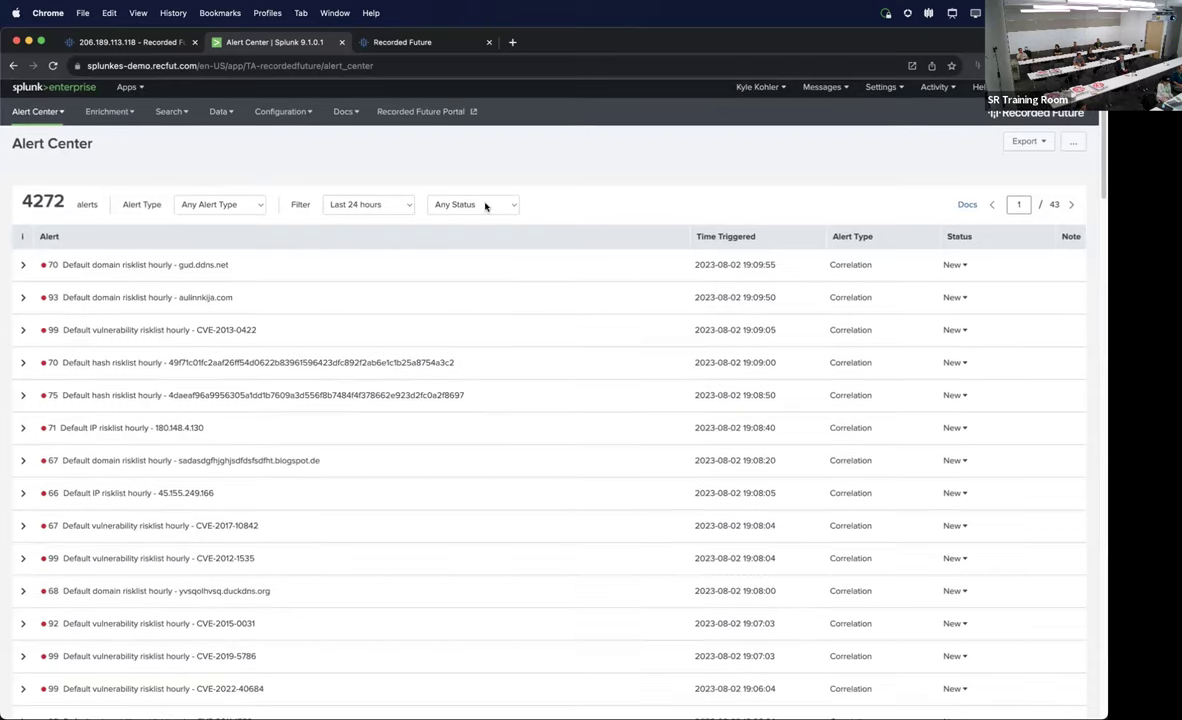
left_click(23, 264)
left_click(929, 334)
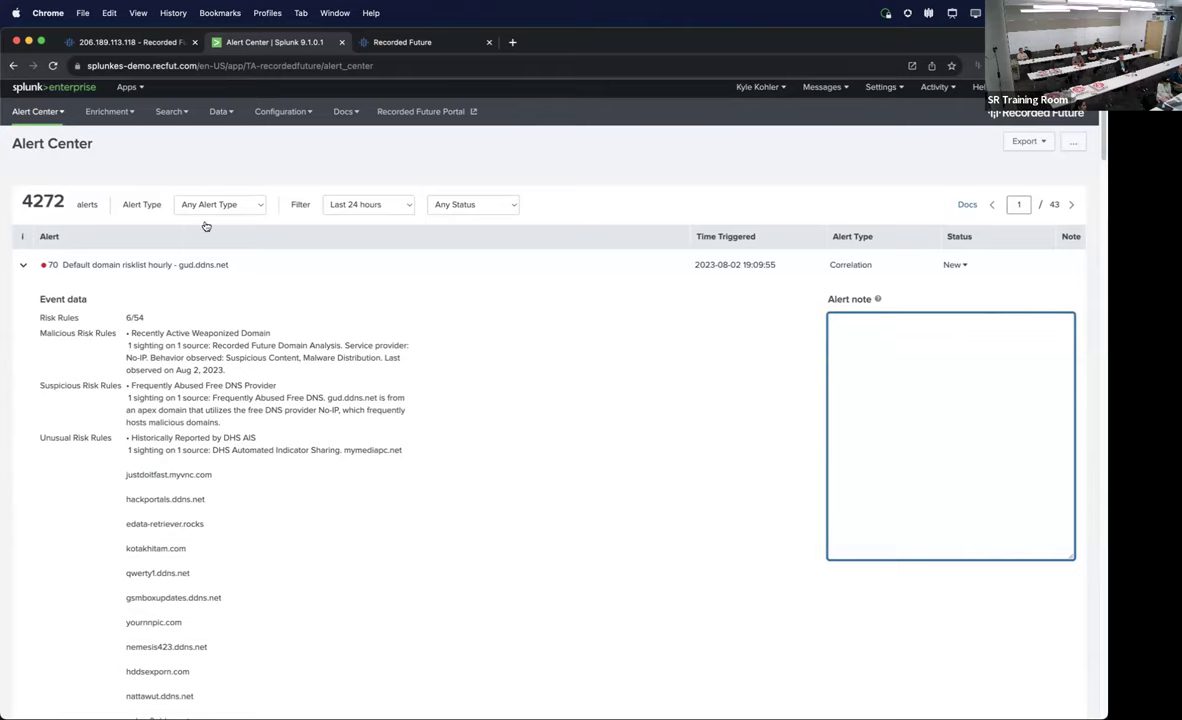
left_click(22, 265)
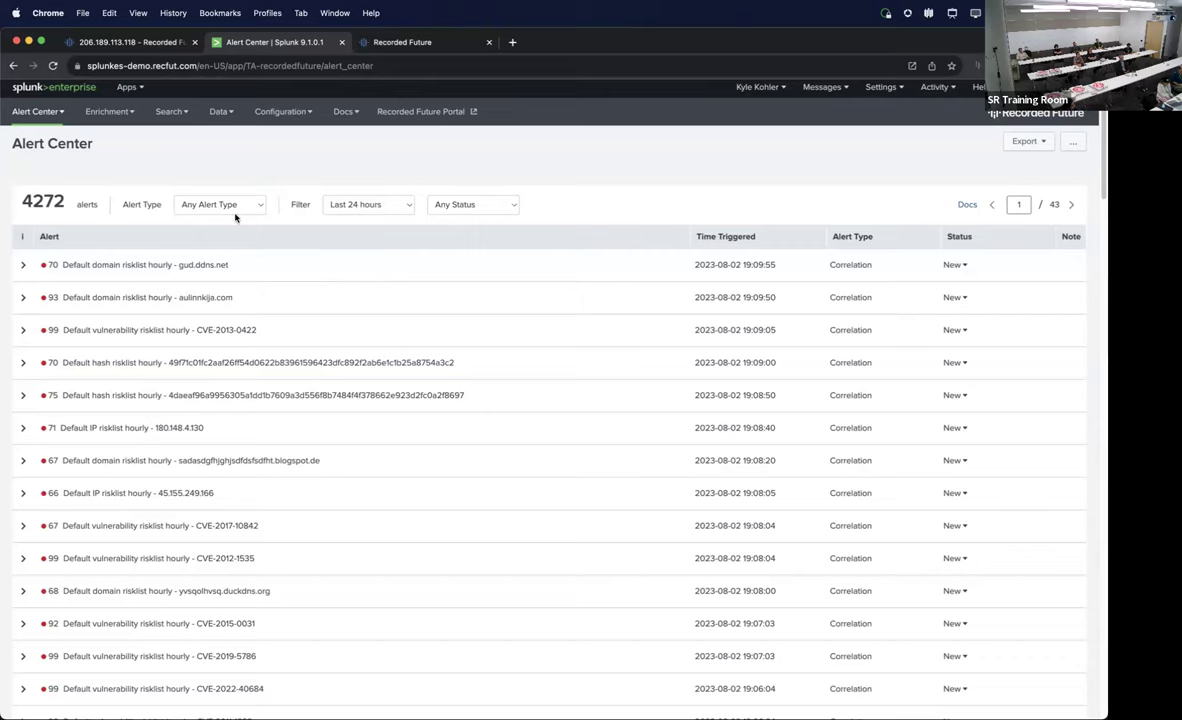
Switch to the Recorded Future portal and open the detections for the Phishing technique T1566 from the MITRE ATT&CK detection activity
left_click(398, 44)
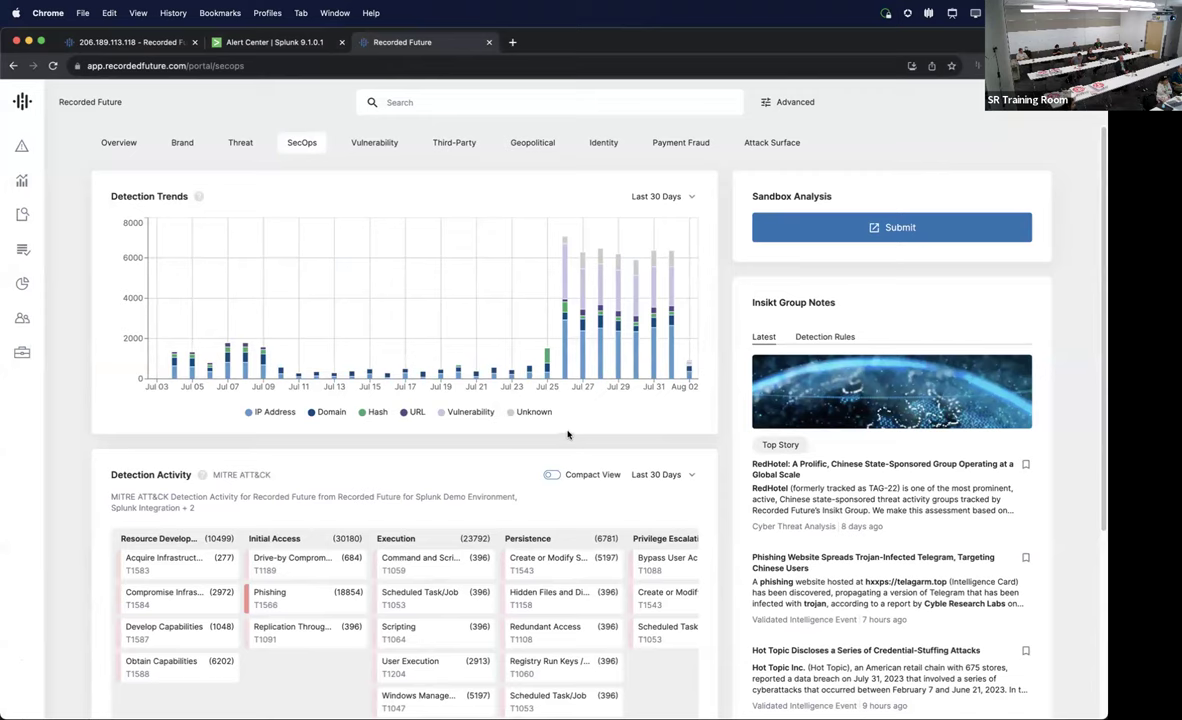
scroll(528, 440, "down", 3)
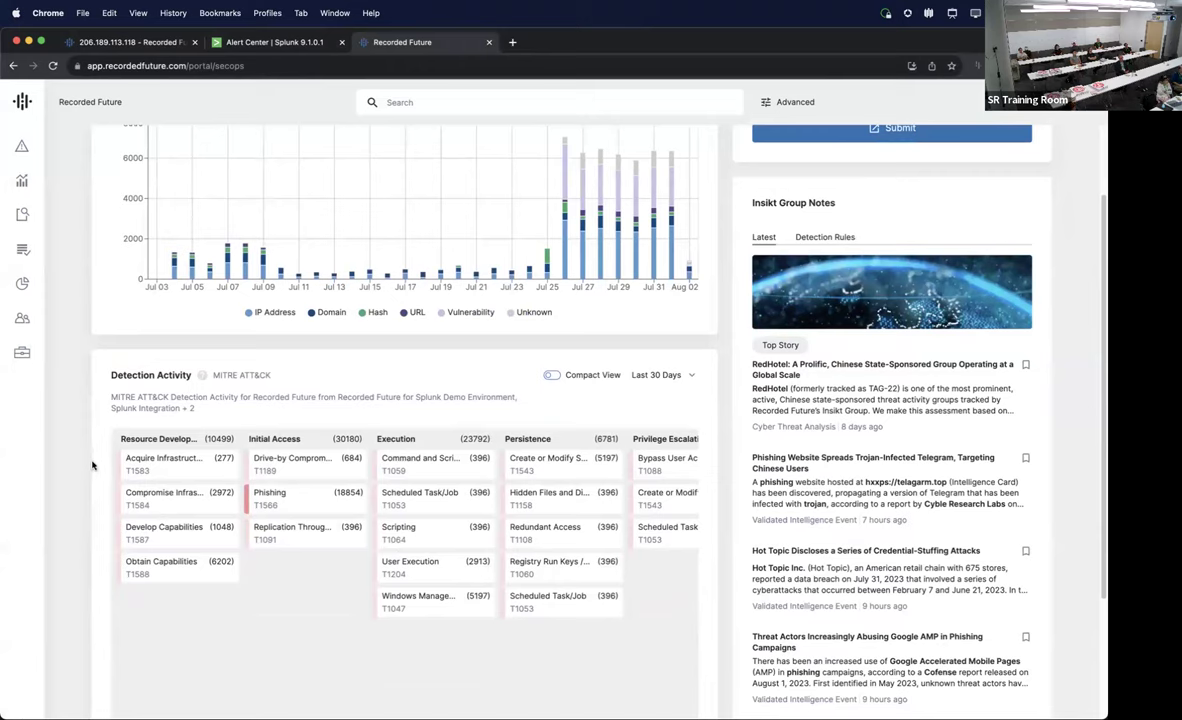
key("alt+shift+a")
mouse_move(270, 527)
left_mouse_down()
mouse_move(409, 527)
mouse_move(249, 472)
mouse_move(250, 527)
left_mouse_up()
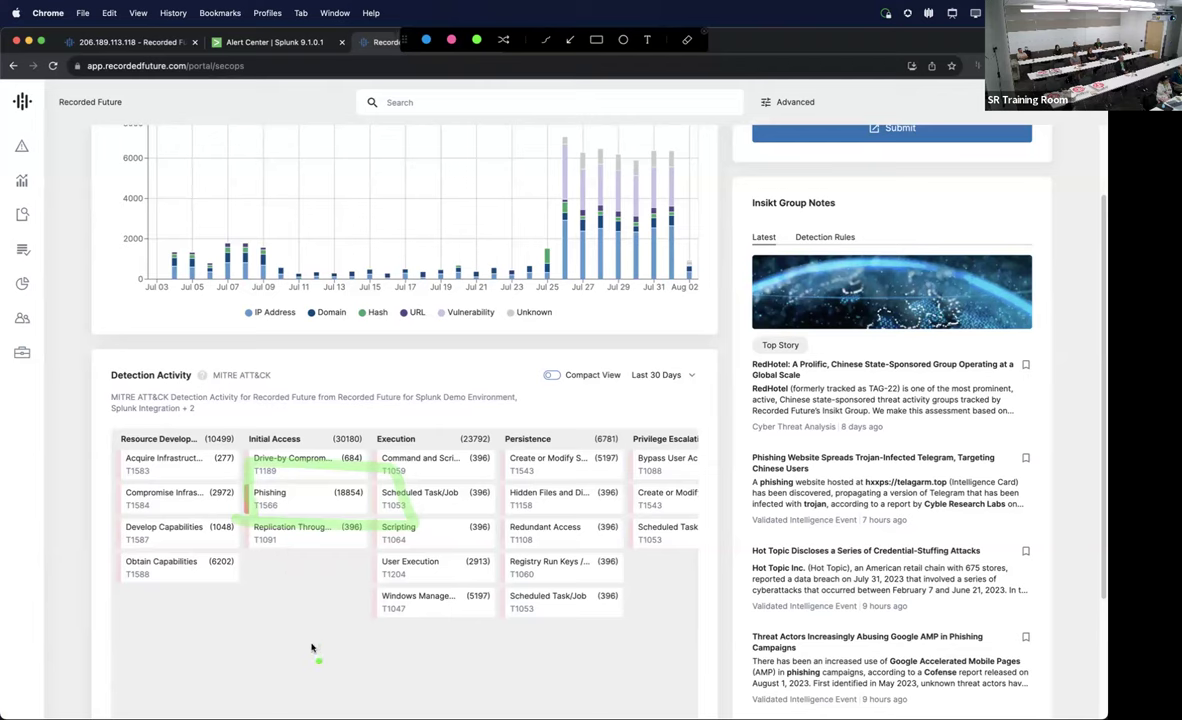
key("Escape")
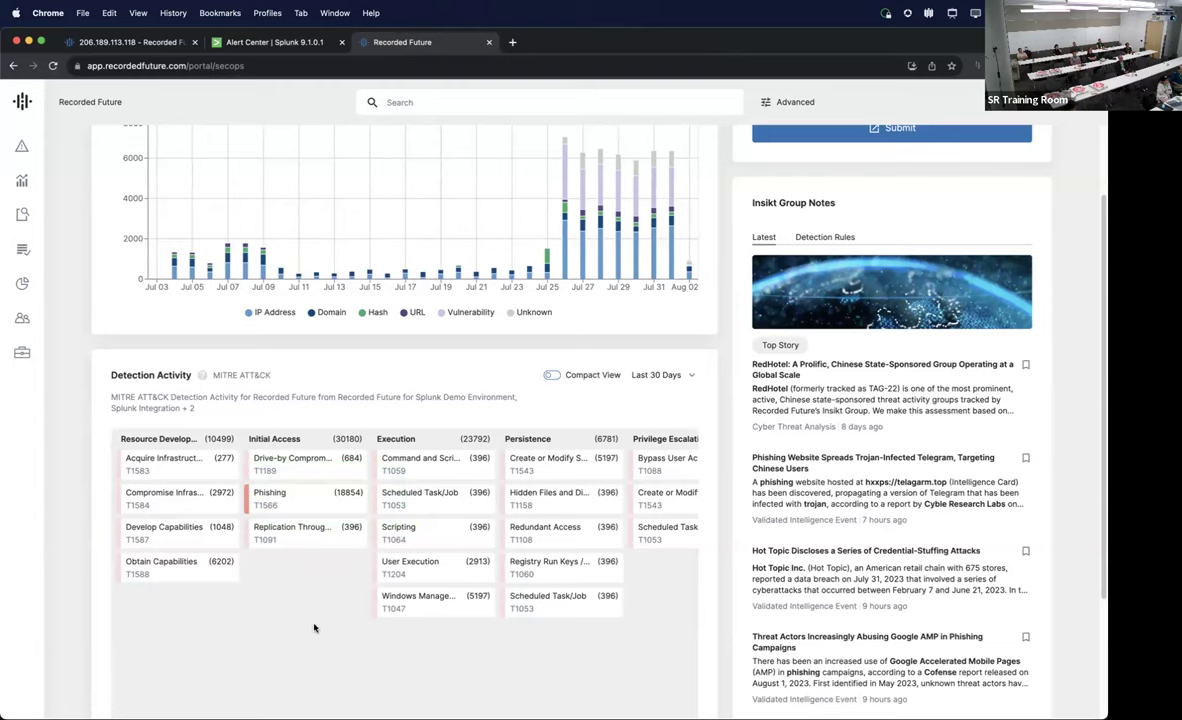
left_click(290, 503)
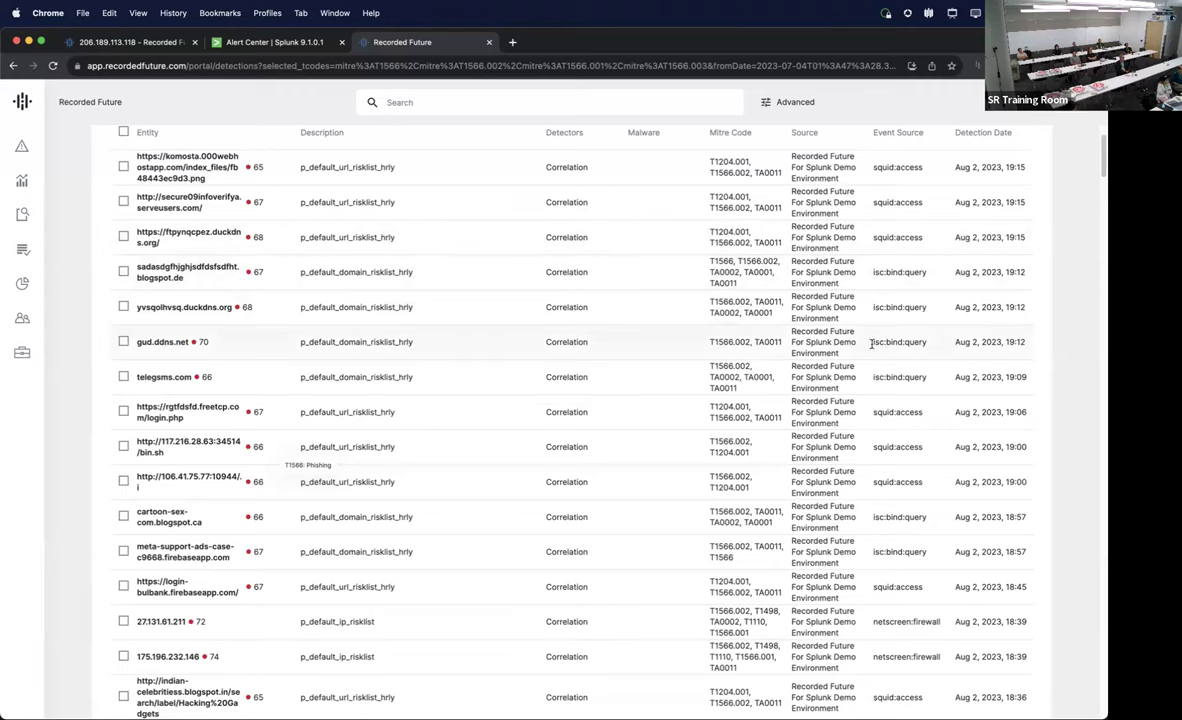
scroll(700, 315, "up", 2)
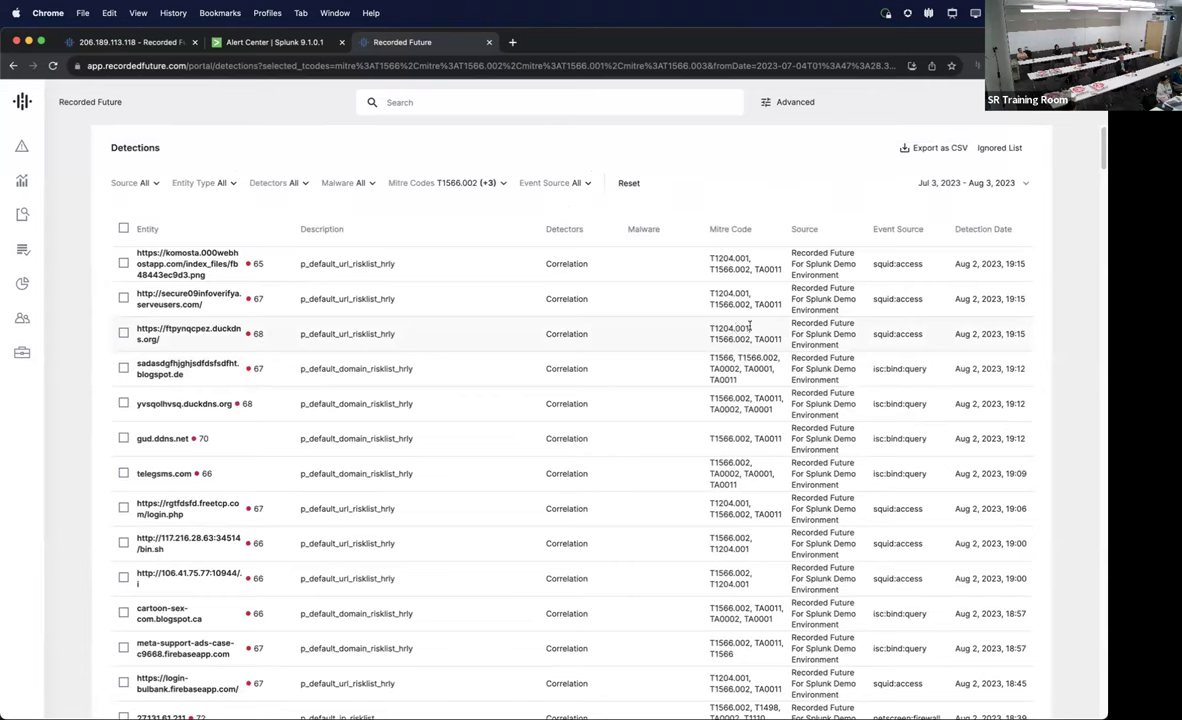
Switch to Splunk, open Incident Review in Enterprise Security and expand the threat activity notable for 104.160.19.203
left_click(265, 44)
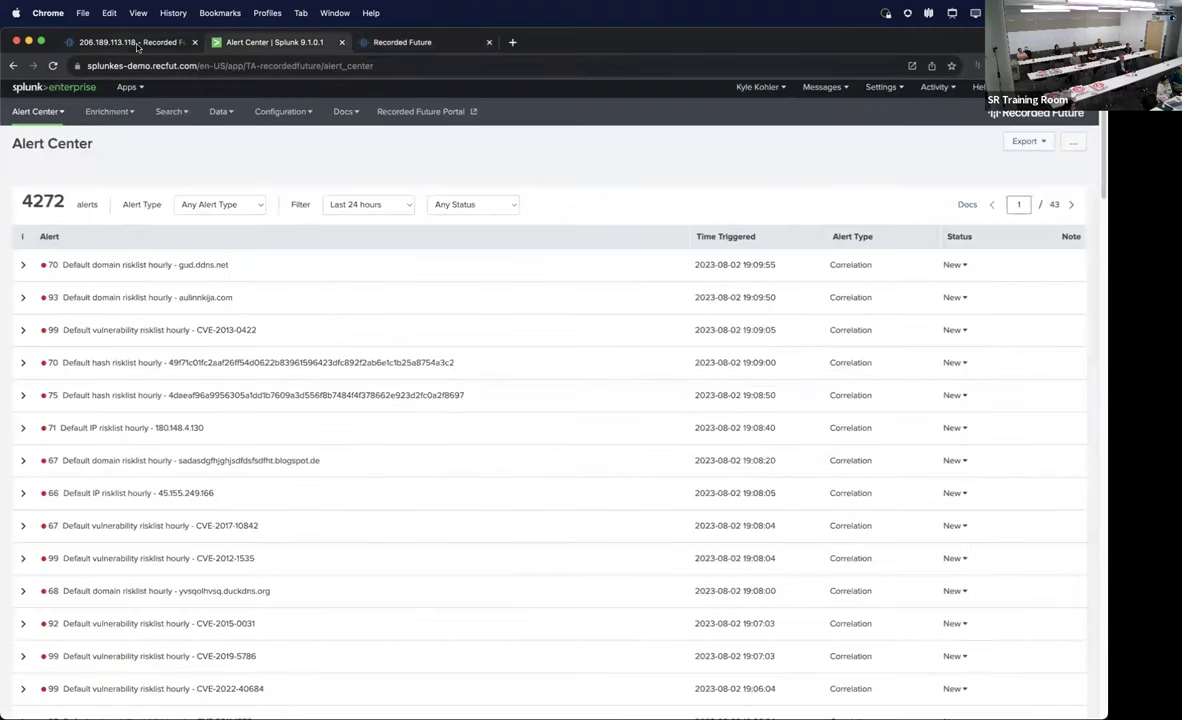
left_click(38, 87)
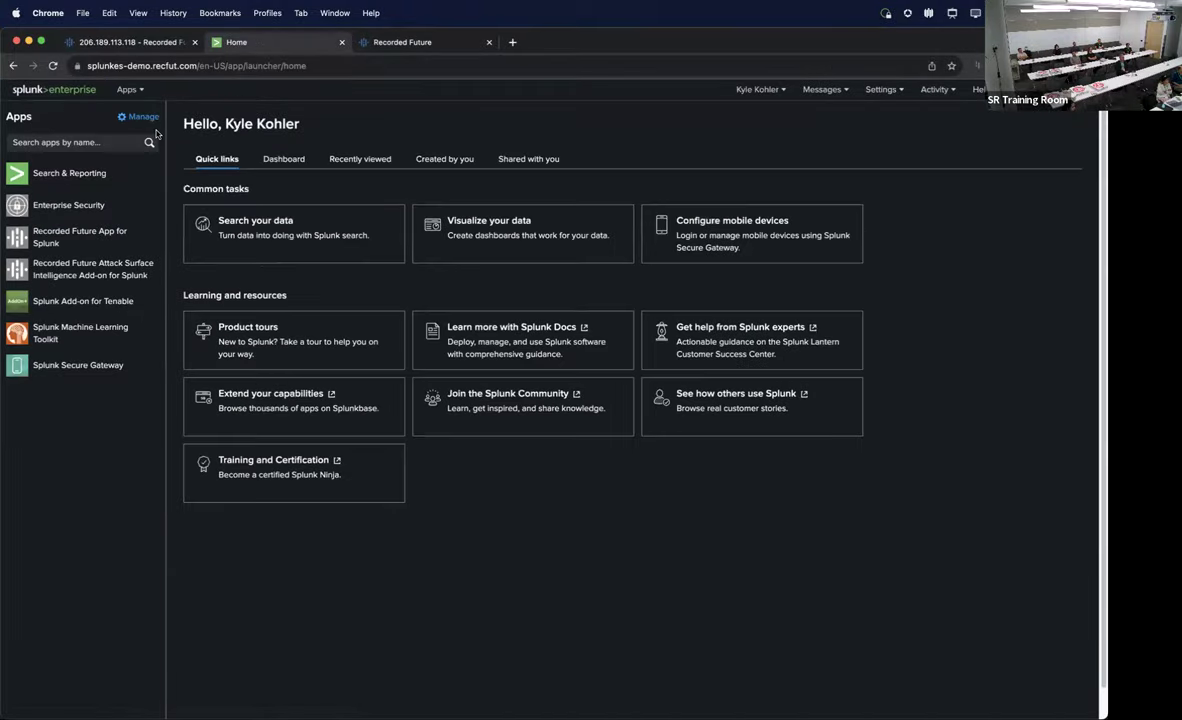
left_click(104, 207)
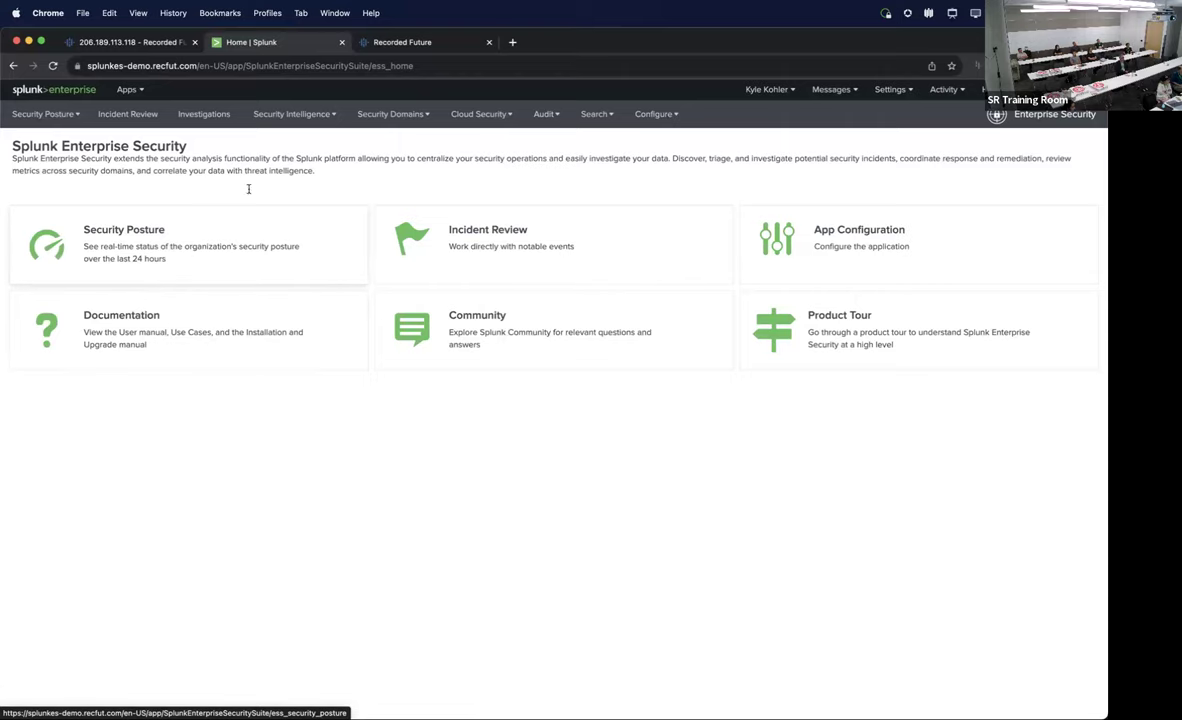
left_click(128, 114)
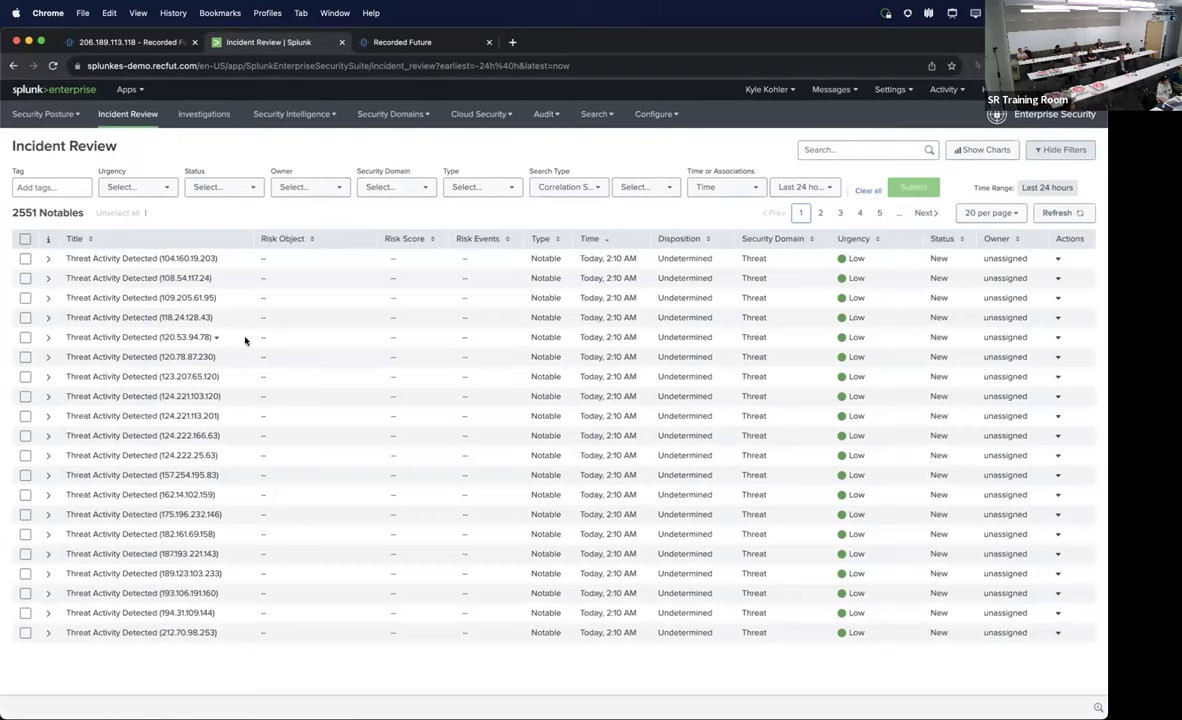
left_click(48, 258)
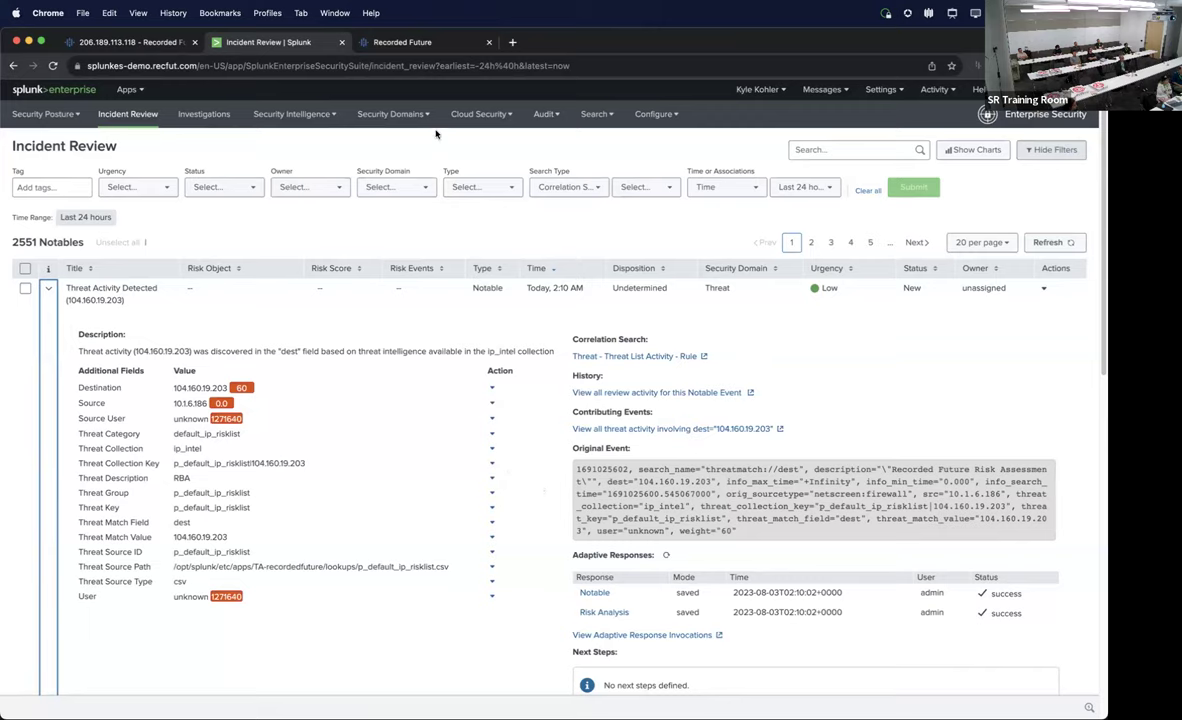
Open the Risk Analysis dashboard in Enterprise Security and examine the risk modifiers by annotations
left_click(291, 114)
left_click(300, 147)
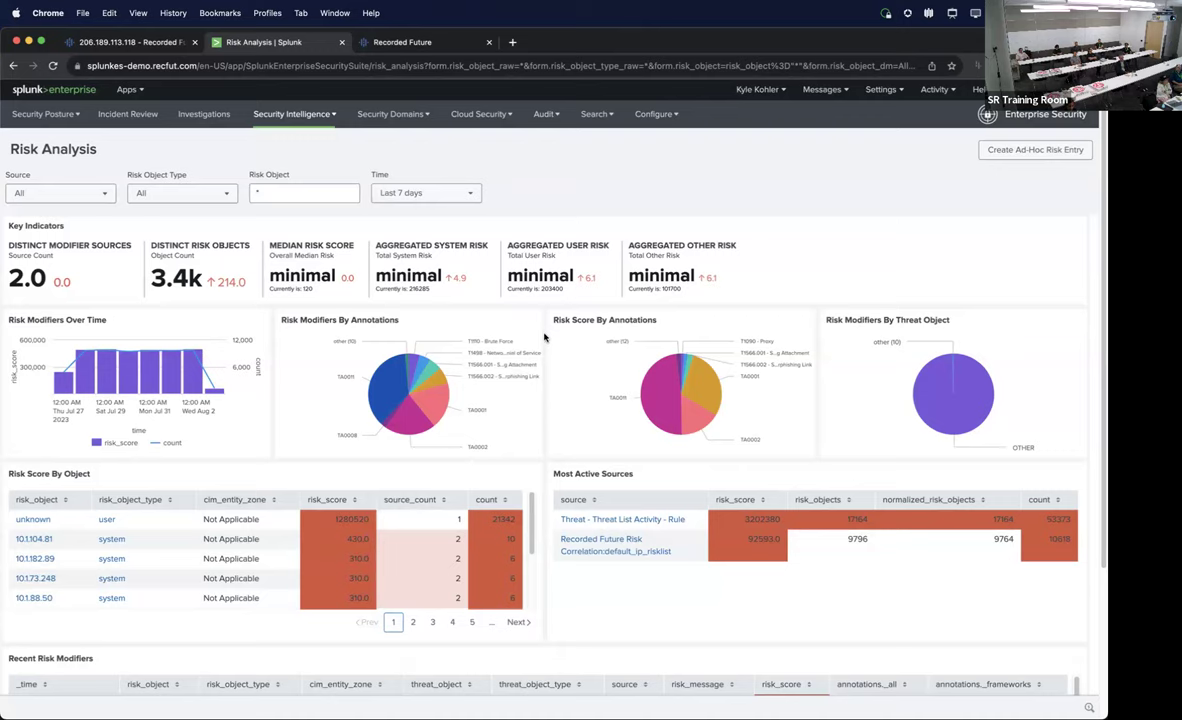
mouse_move(549, 340)
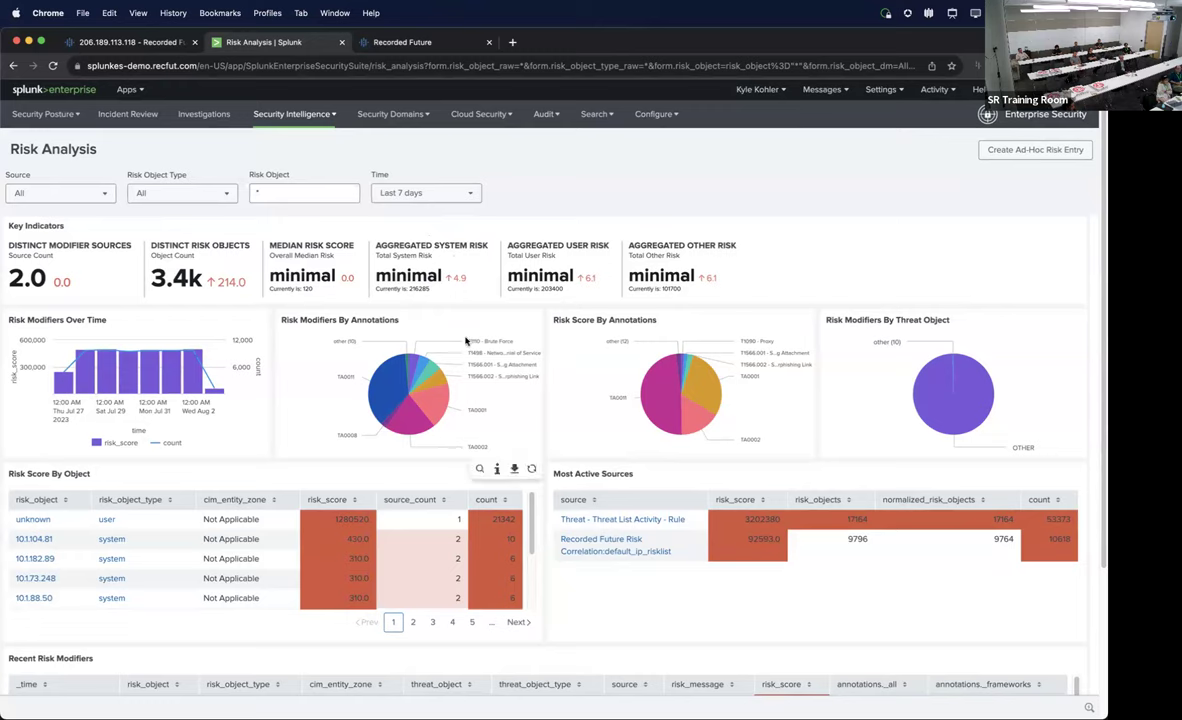
mouse_move(469, 356)
mouse_move(289, 700)
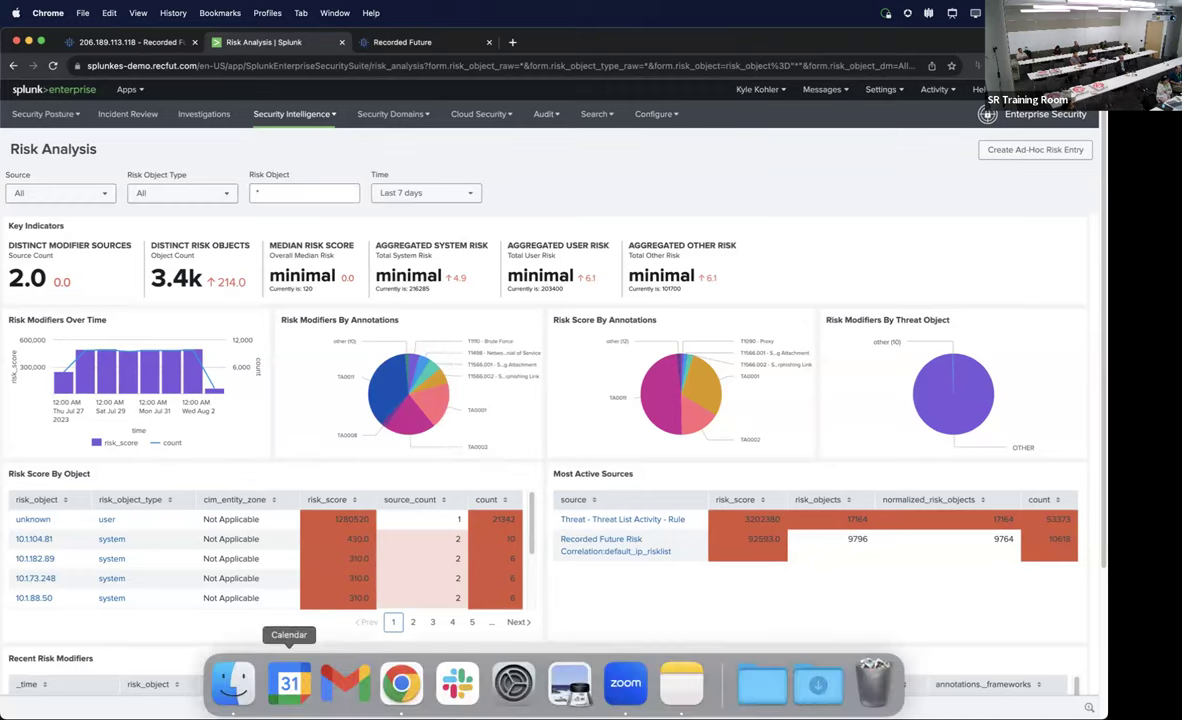